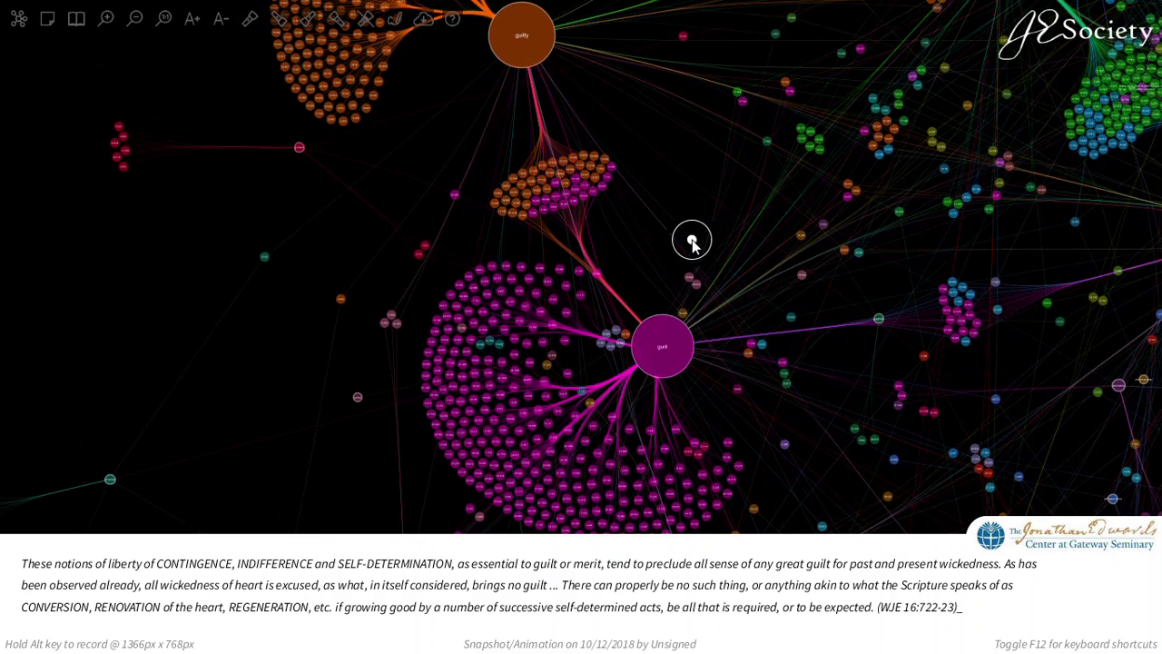
Step: Examine the guilt node's connections in the term graph, including the guiltiness node and the cluster between guilt and conversion
scroll(694, 245, up, 5)
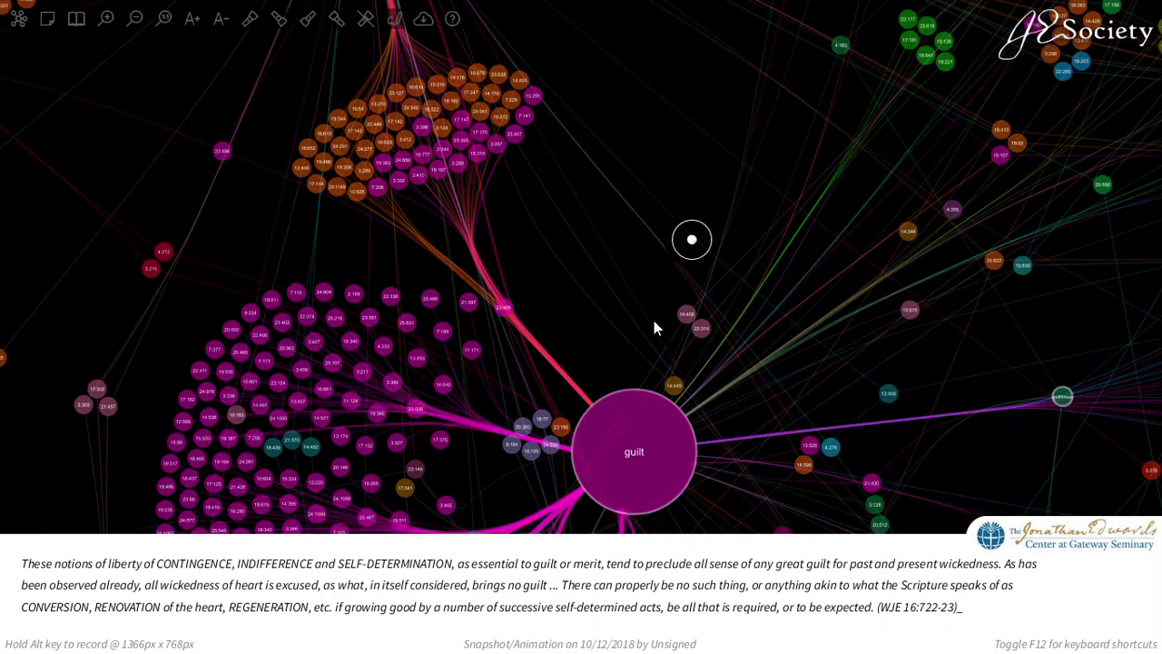
scroll(654, 327, up, 2)
drag(613, 404, 608, 260)
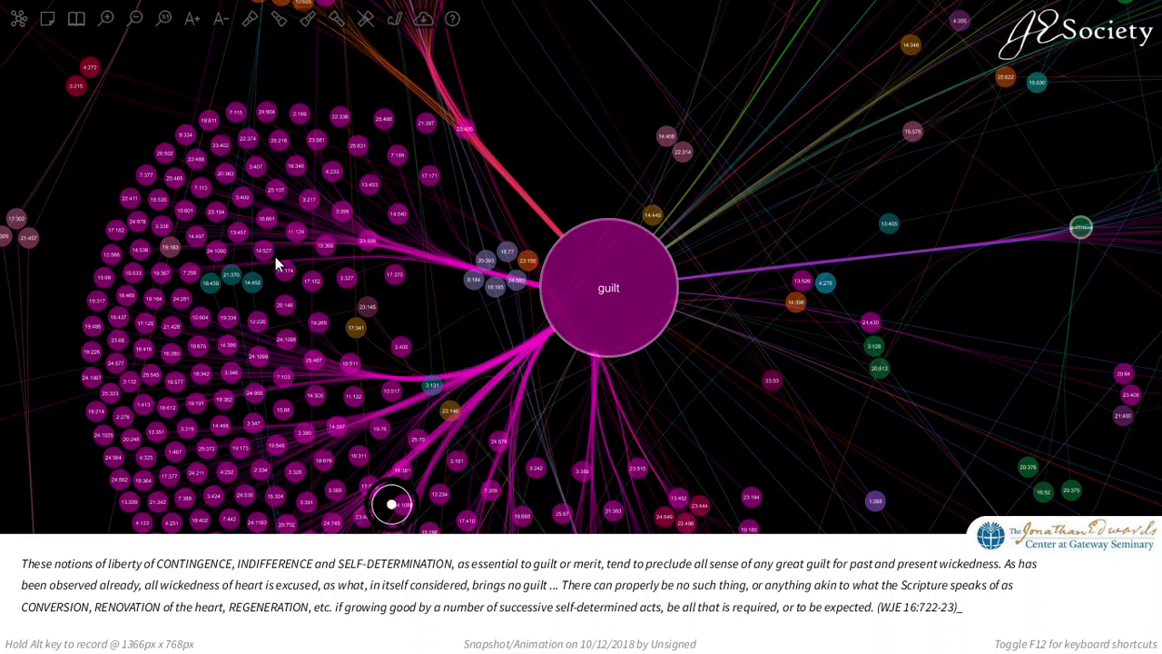
drag(622, 261, 294, 346)
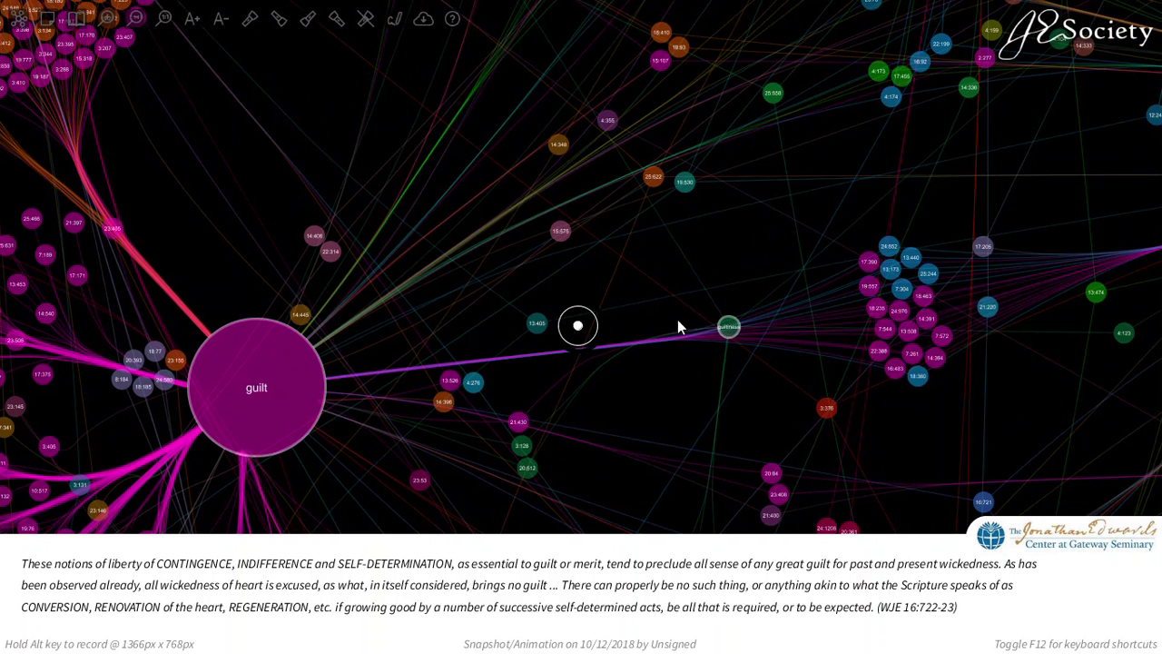
click(729, 327)
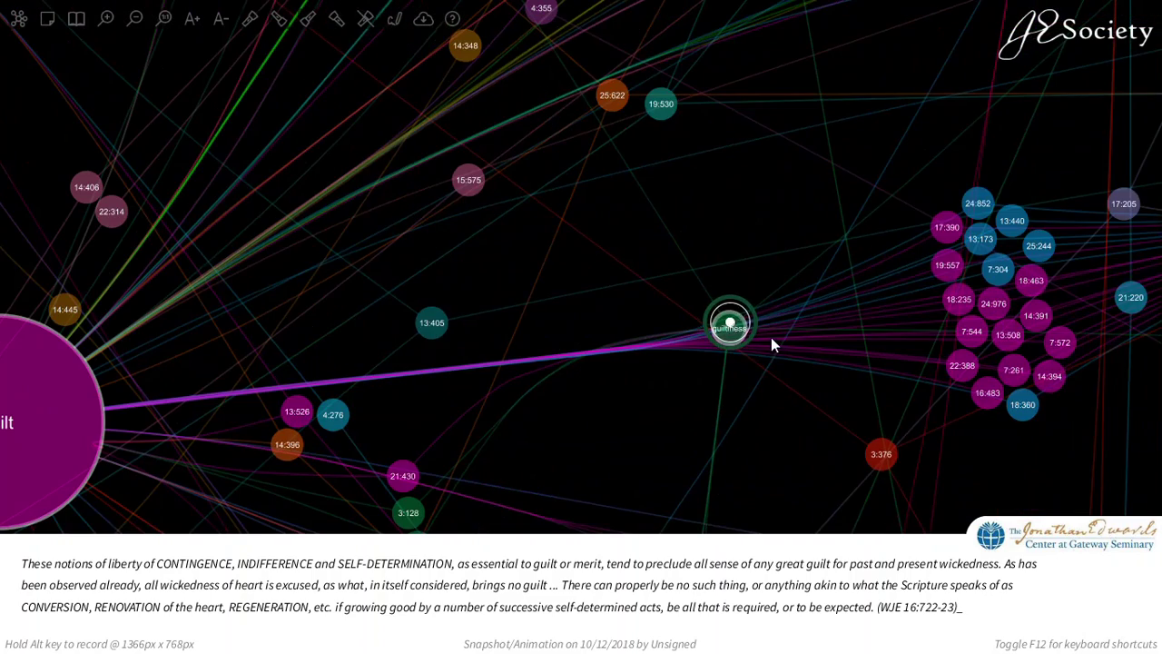
scroll(945, 205, down, 3)
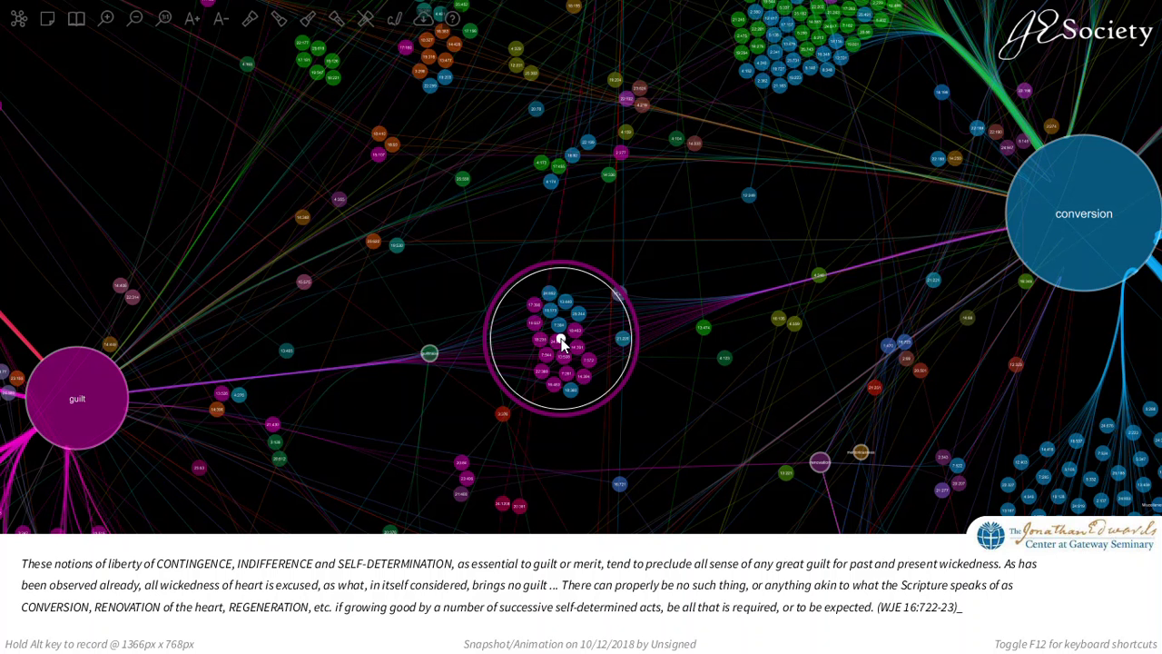
Step: Exit the full-screen viewer and open snapshot-12.10.2018-8h37m36s from the snapshots folder in paint.net
key(Escape)
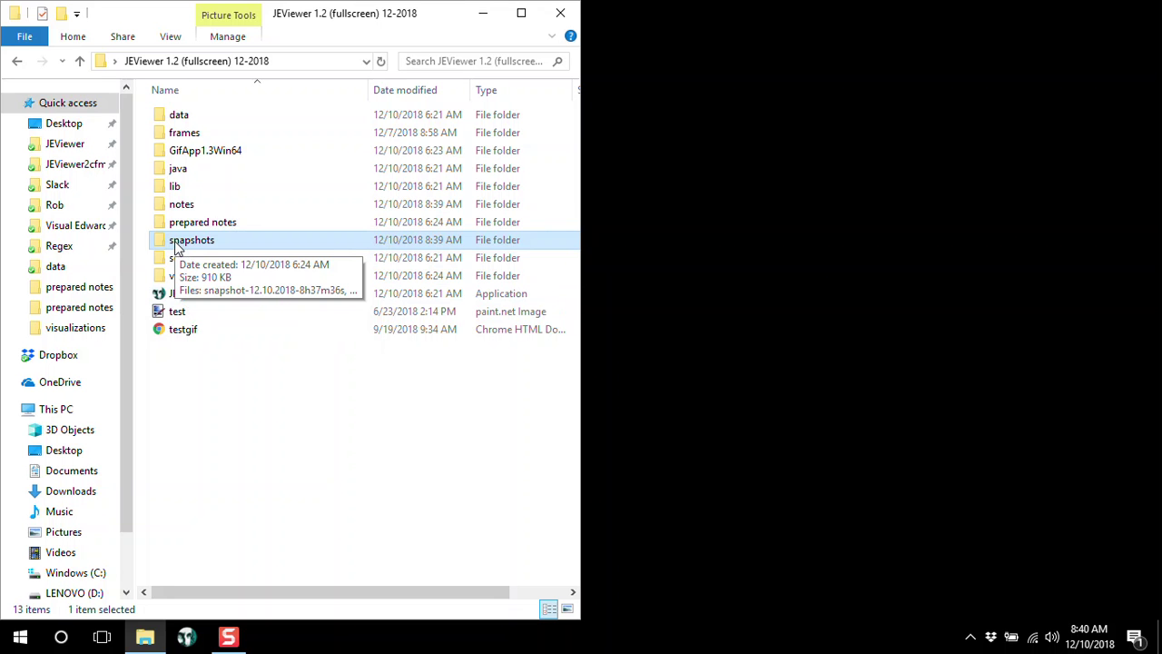
double_click(176, 242)
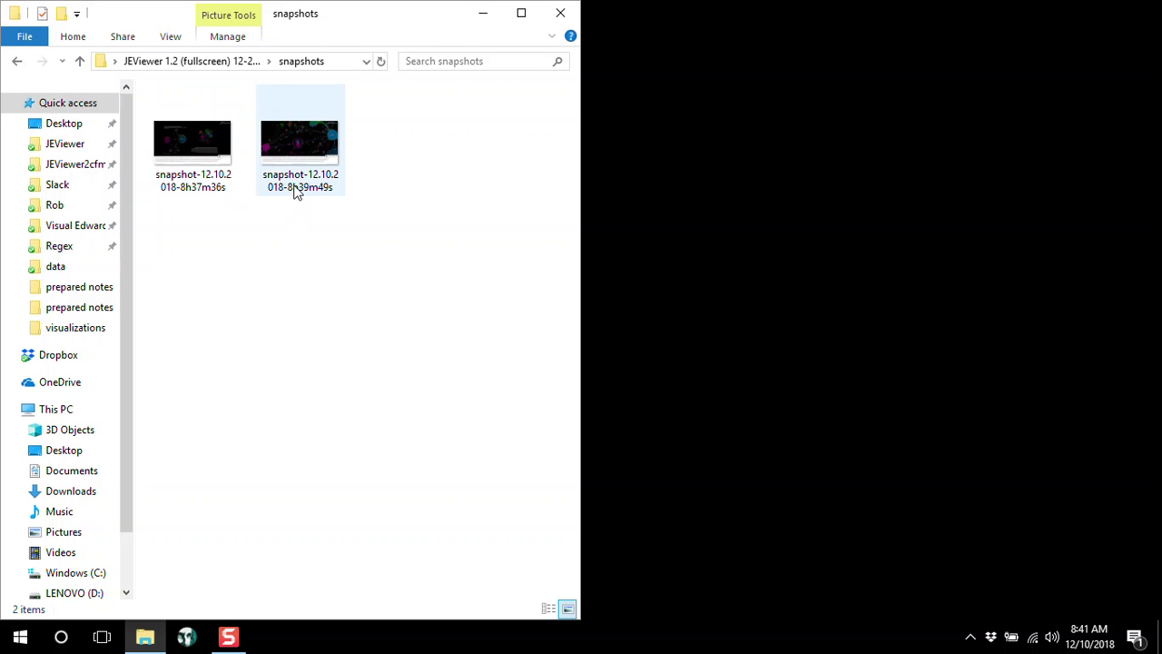
mouse_move(308, 195)
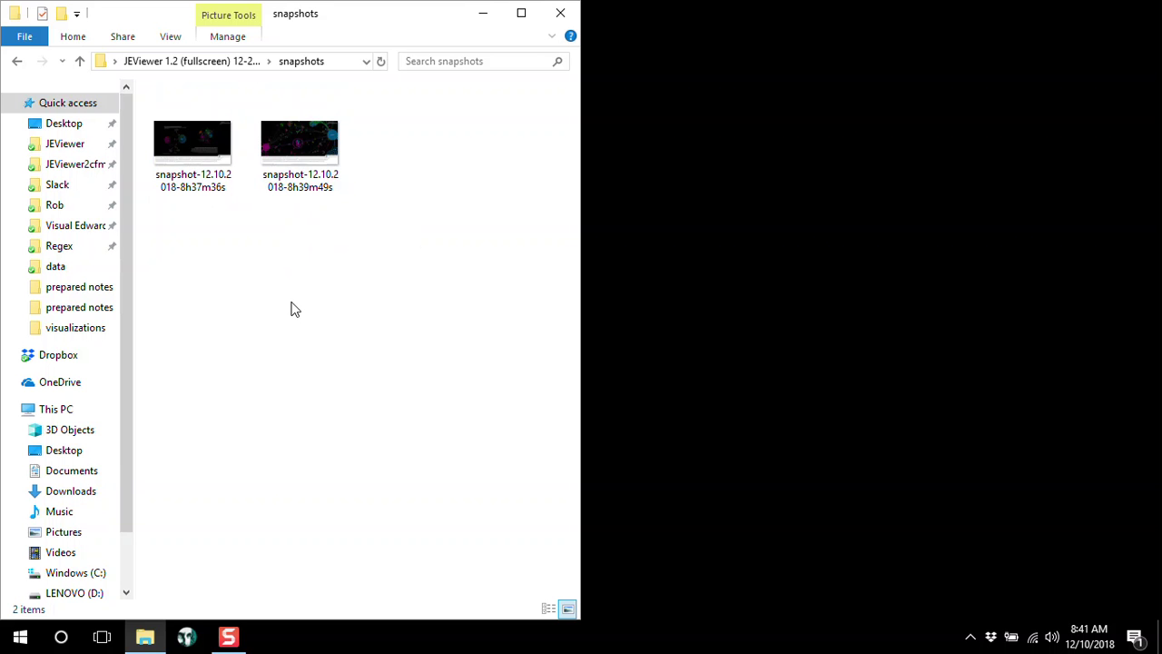
click(195, 139)
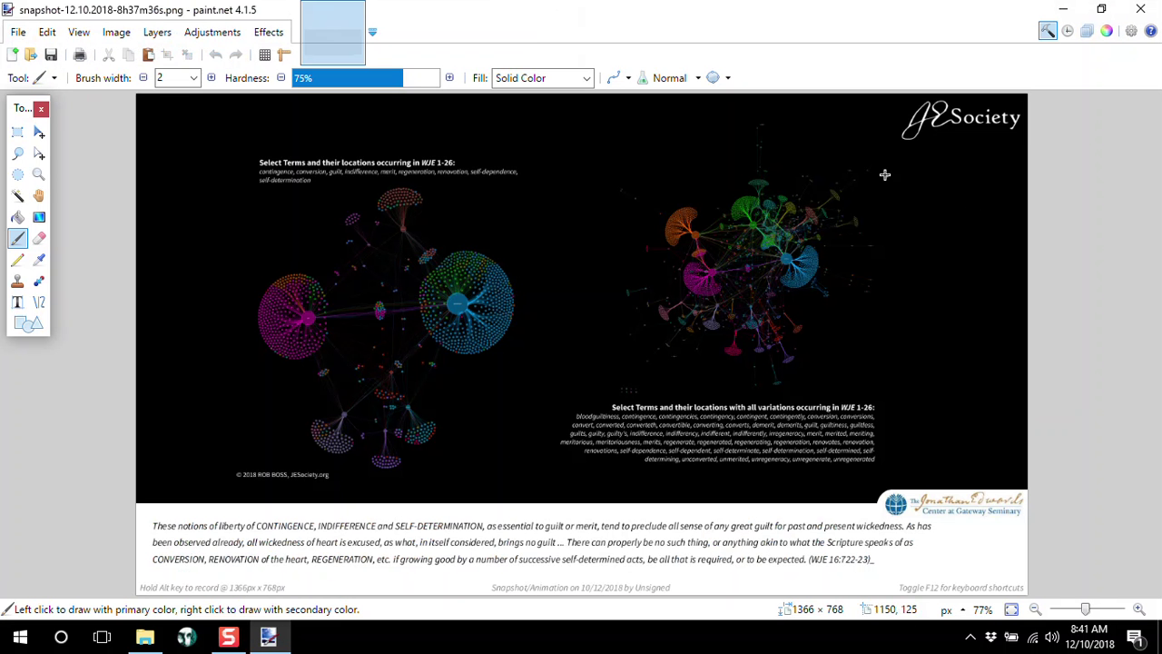
Step: View the snapshot at actual size, examining both term graphs, their captions and the quotation below
click(1013, 610)
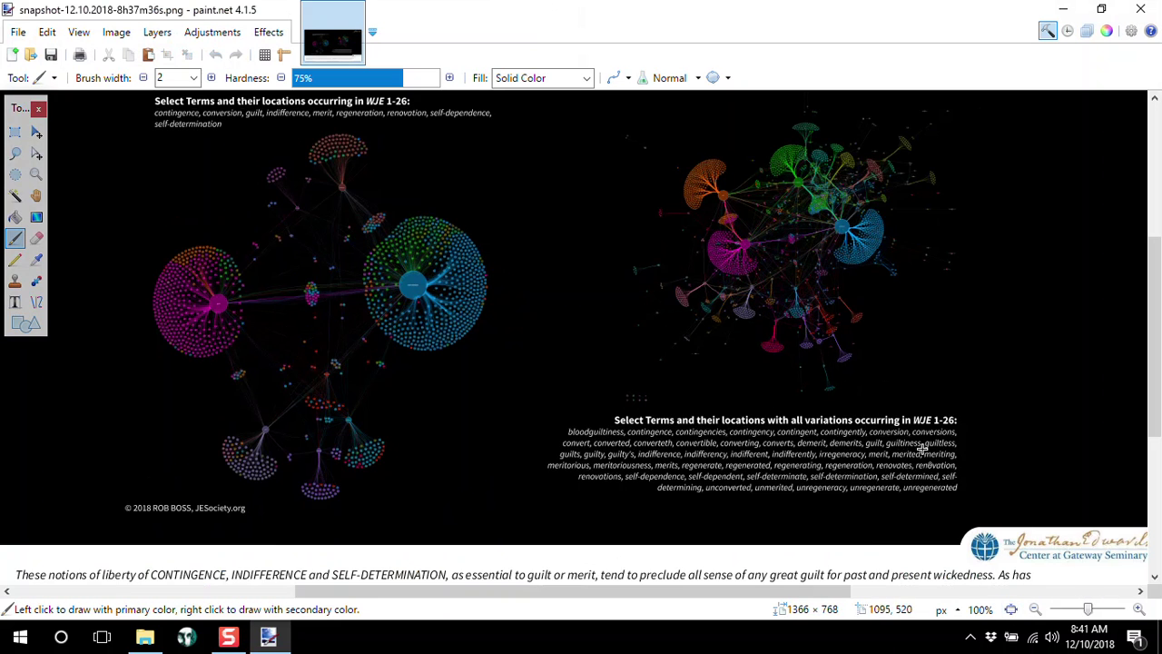
scroll(897, 434, up, 2)
scroll(897, 433, down, 5)
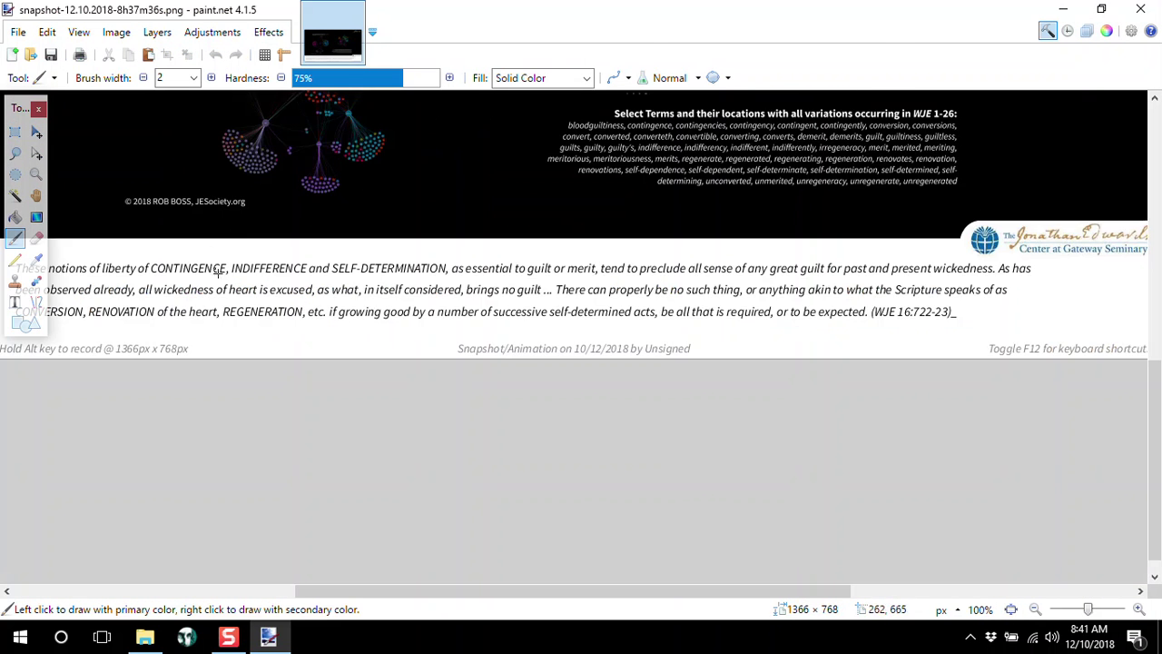
scroll(300, 382, up, 2)
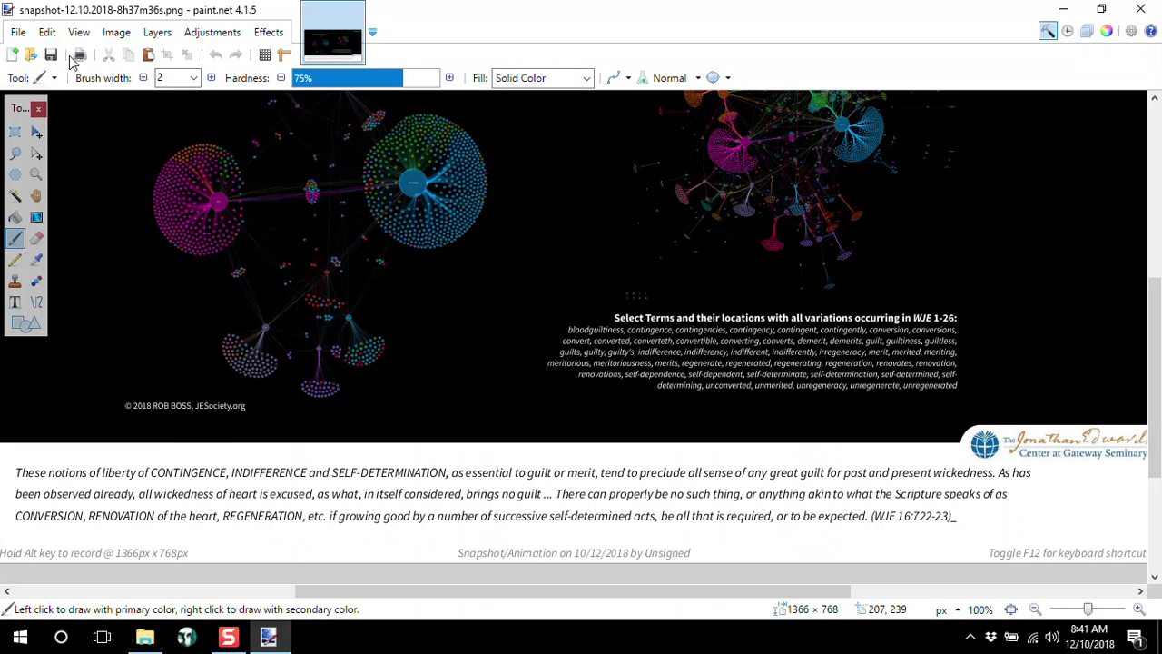
Step: Try erasing part of the quotation and copyright line using the Eraser at brush width 85, and undo the stroke
click(56, 80)
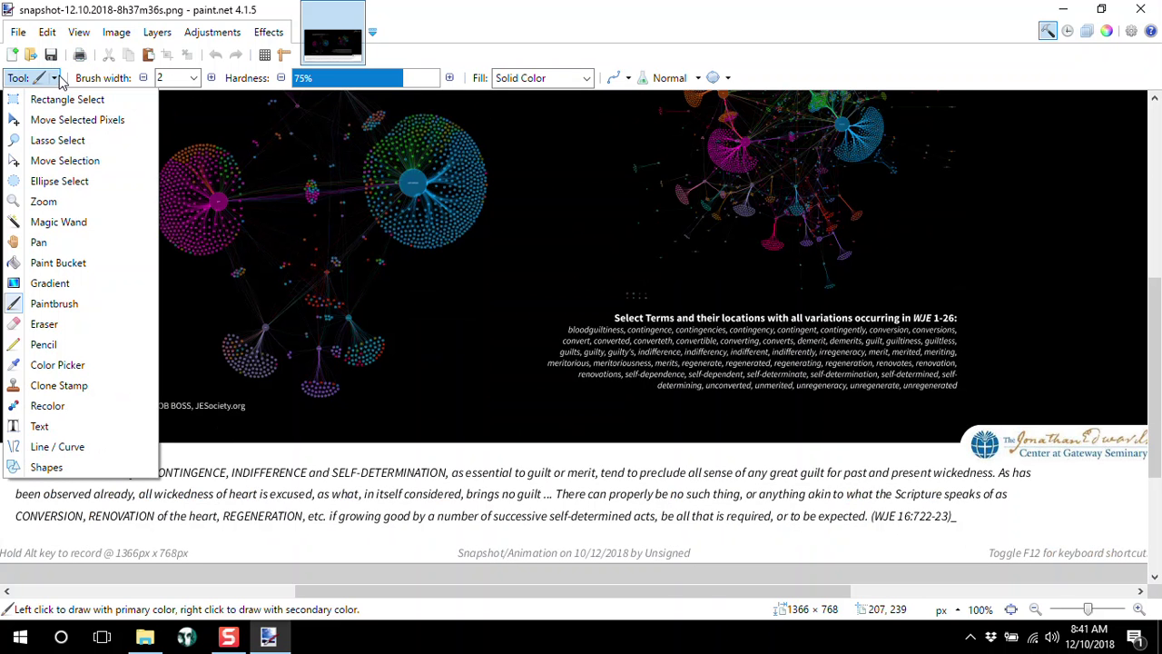
click(45, 325)
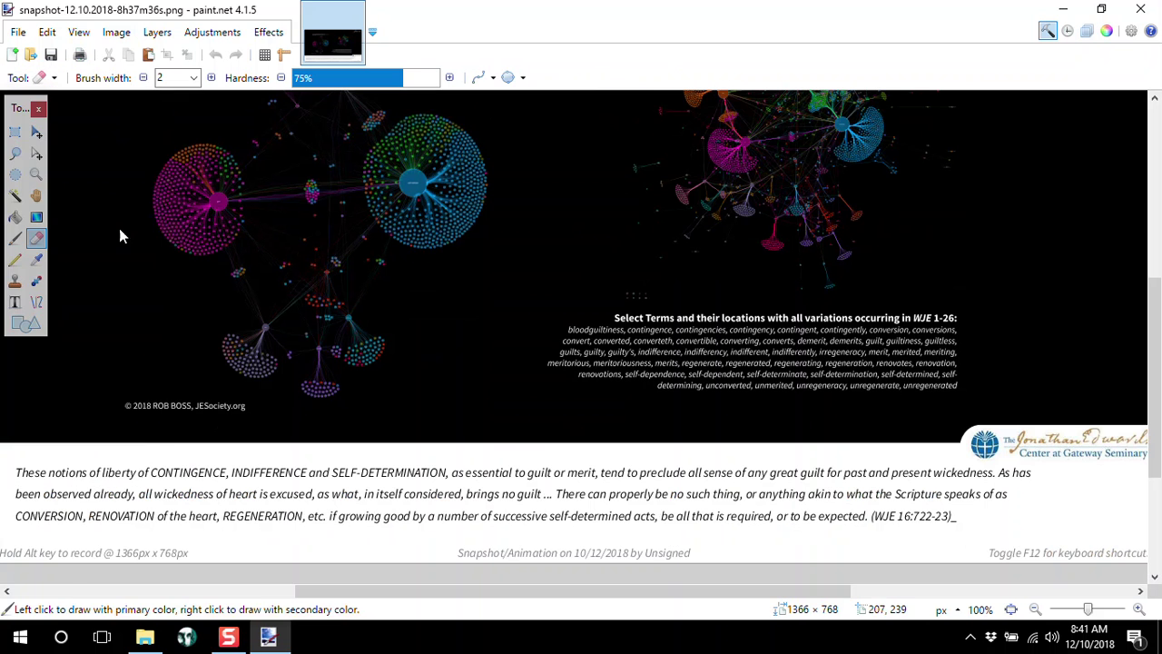
click(193, 78)
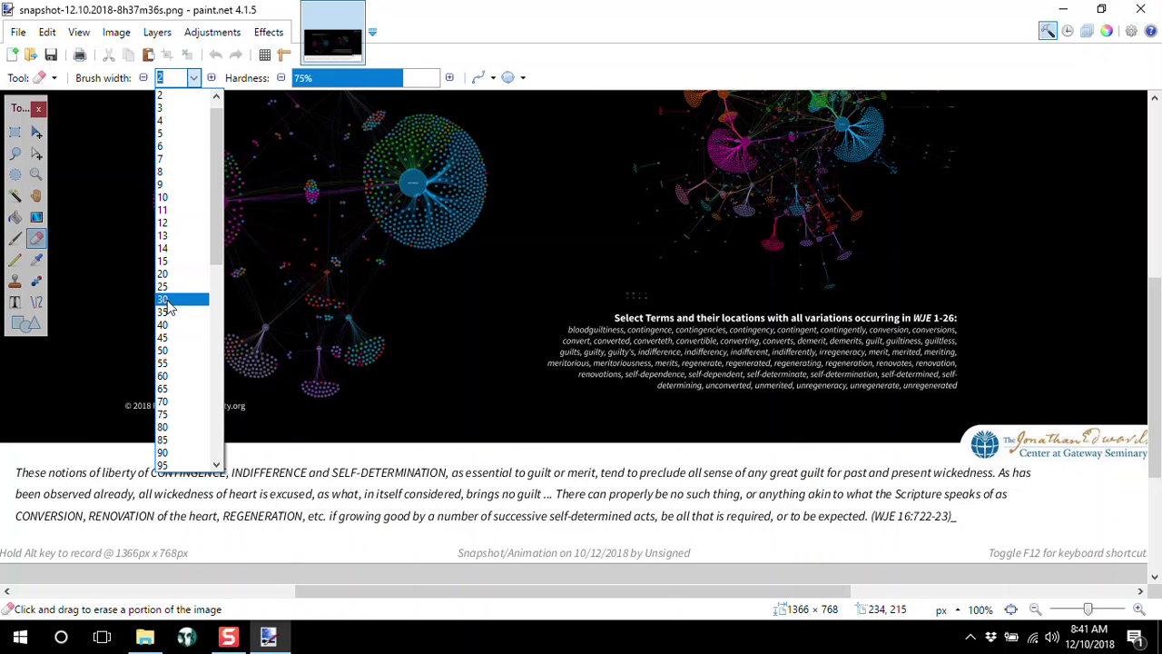
click(163, 442)
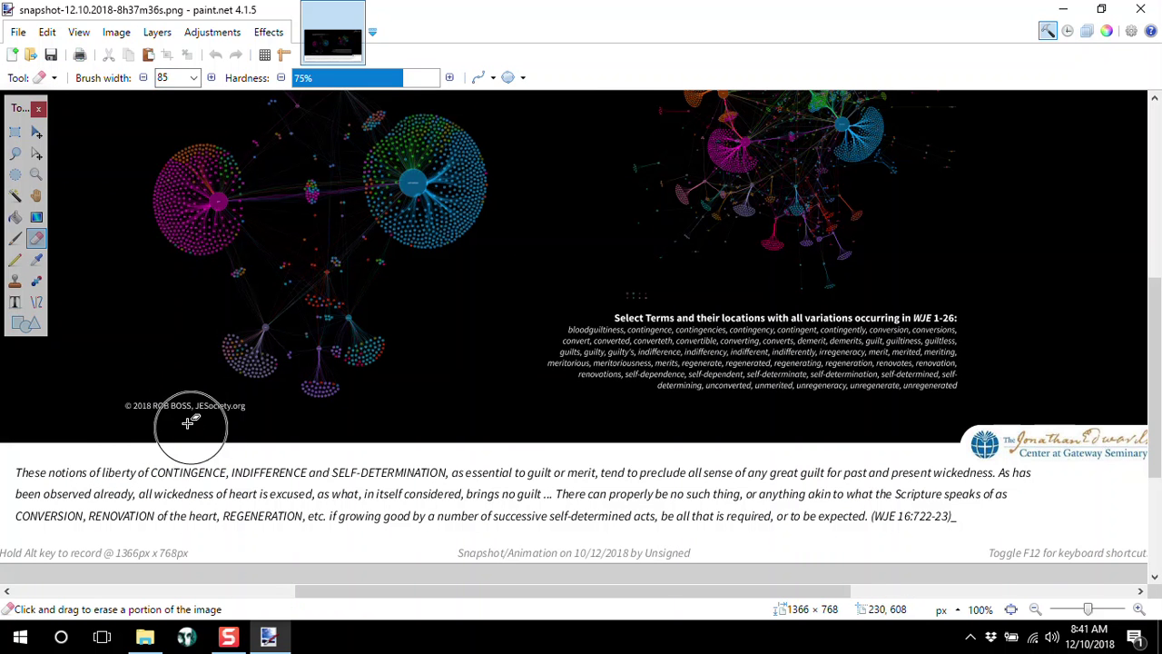
mouse_move(337, 493)
mouse_down()
mouse_move(54, 477)
mouse_move(136, 434)
mouse_move(203, 427)
mouse_up()
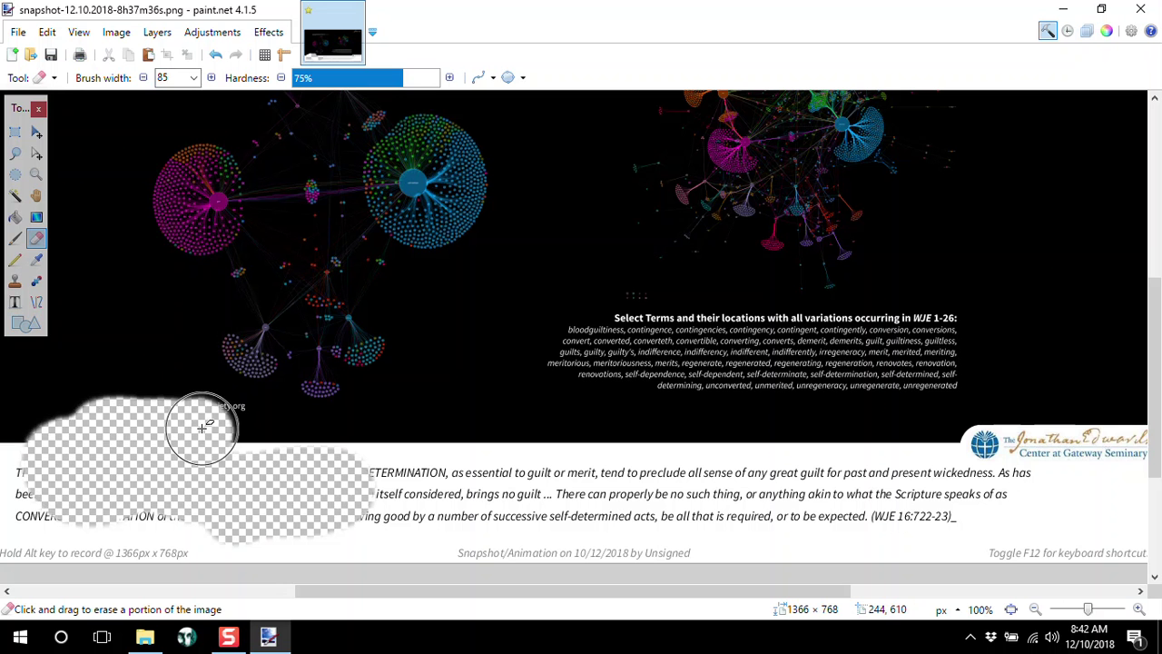
key(ctrl+z)
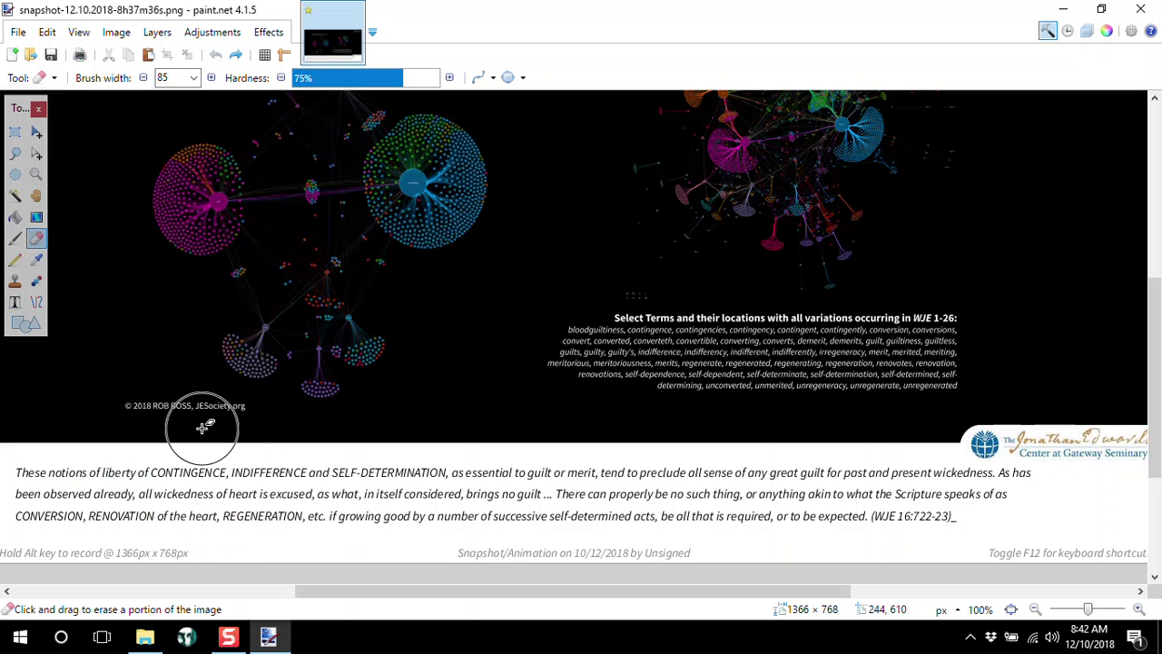
Step: Look over the whole snapshot once more and close it, discarding the unsaved changes
scroll(663, 275, up, 3)
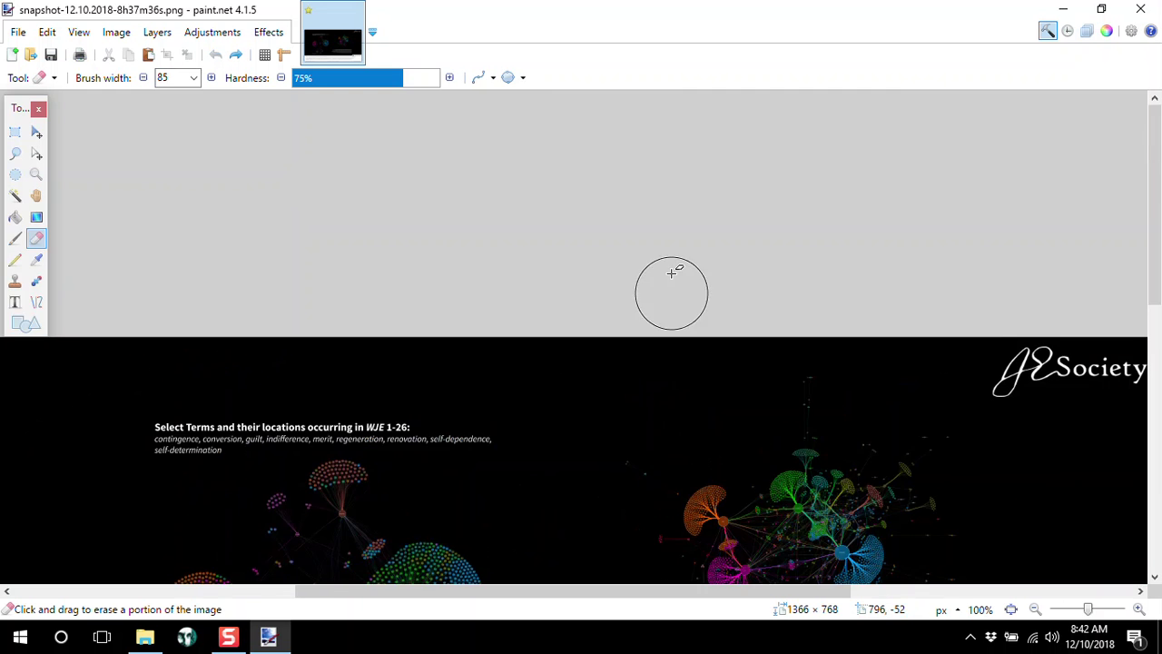
scroll(663, 275, down, 6)
scroll(660, 274, up, 8)
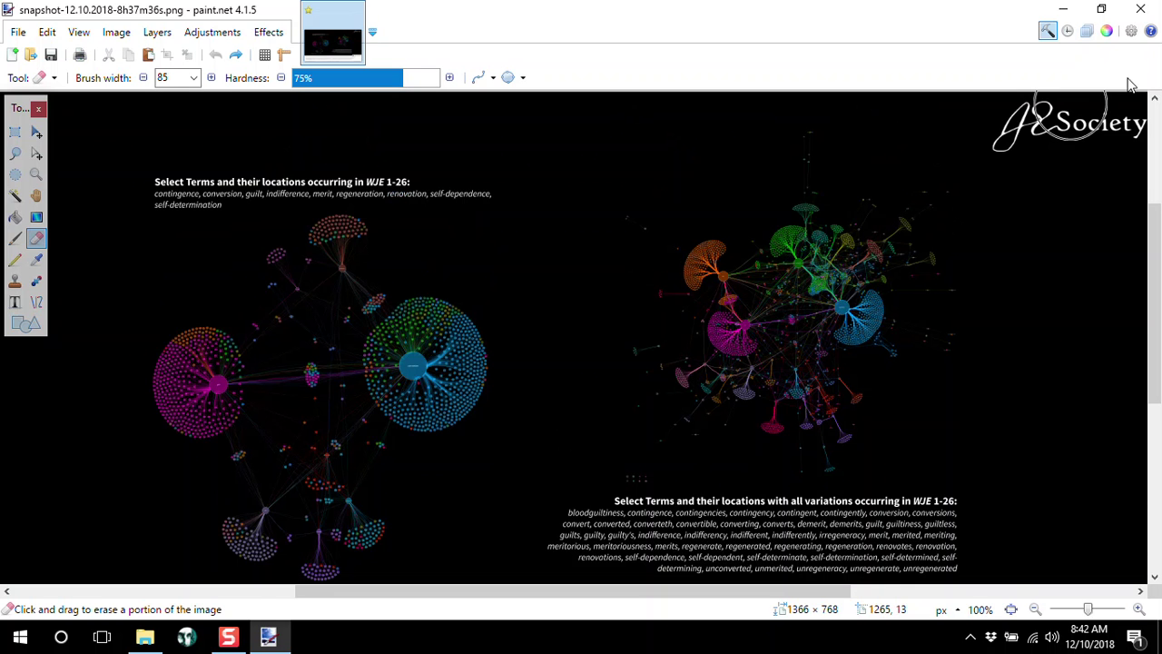
click(1140, 9)
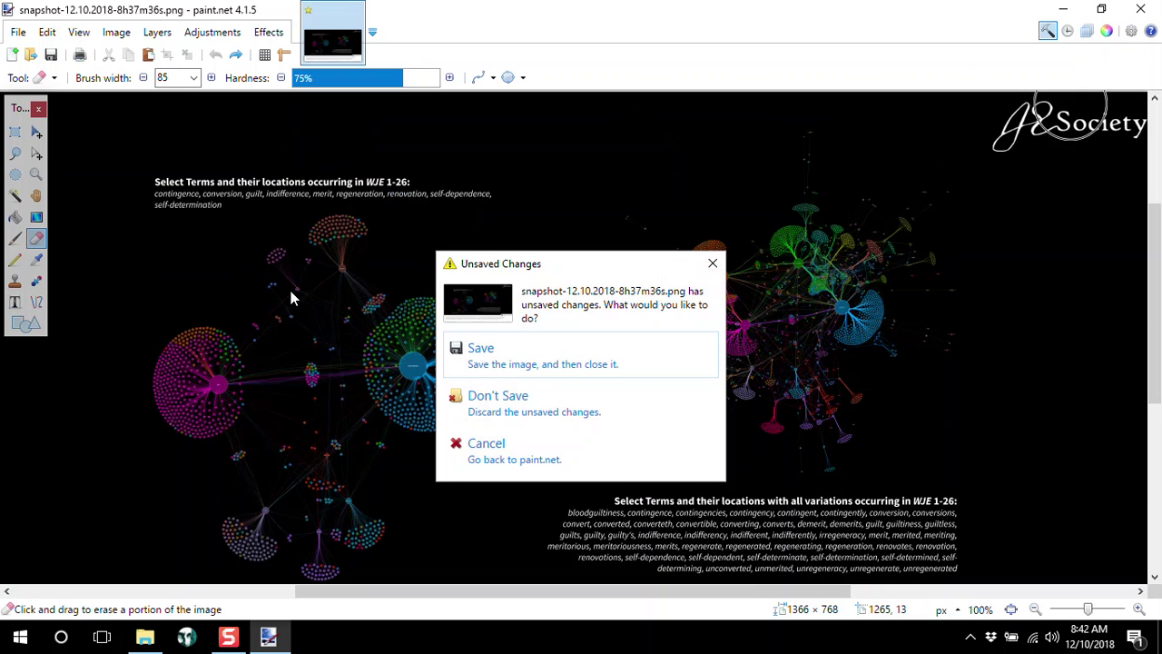
click(516, 404)
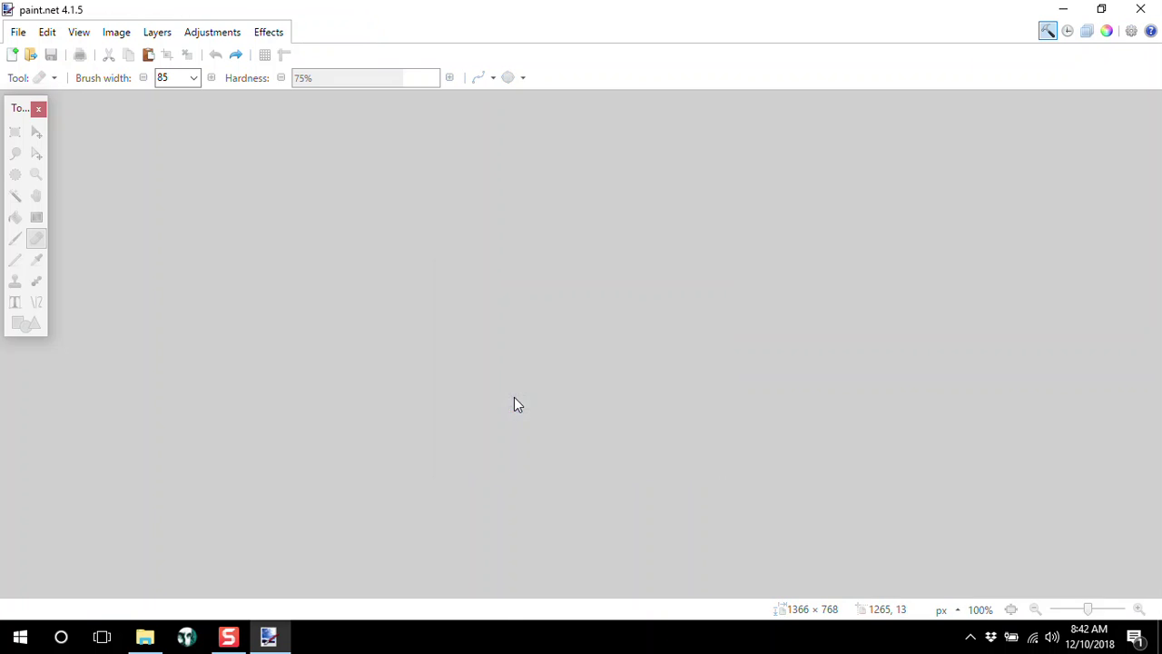
Step: Open snapshot-12.10.2018-8h39m49s at actual size to examine its graph close-up and quotation, and close it
double_click(308, 138)
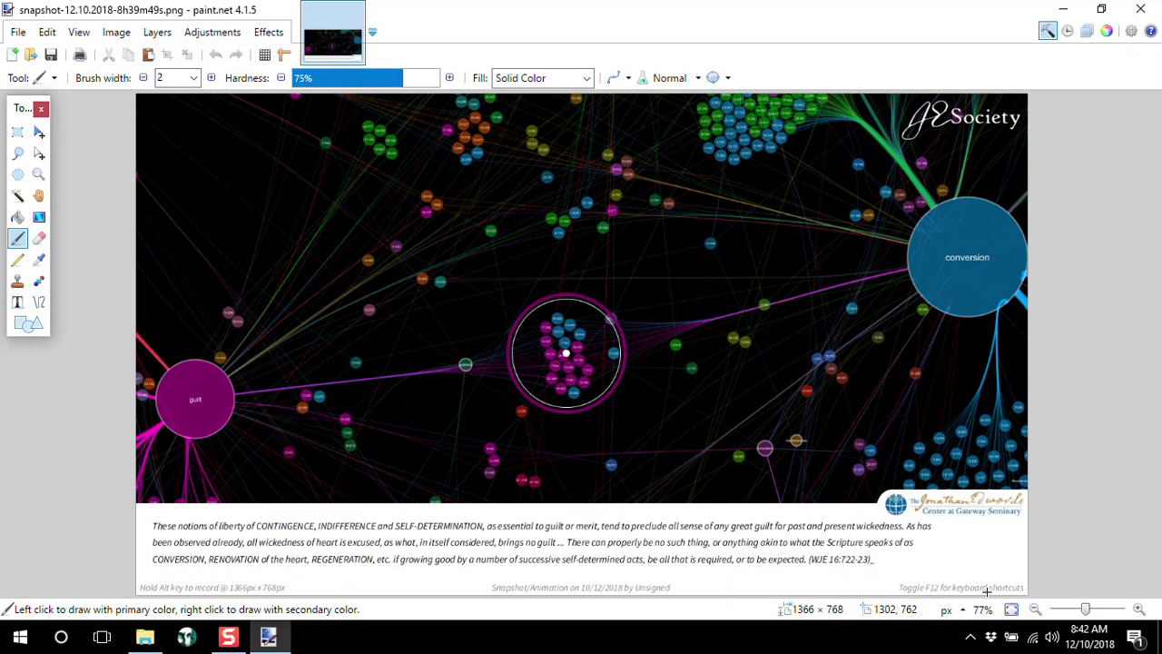
click(1010, 609)
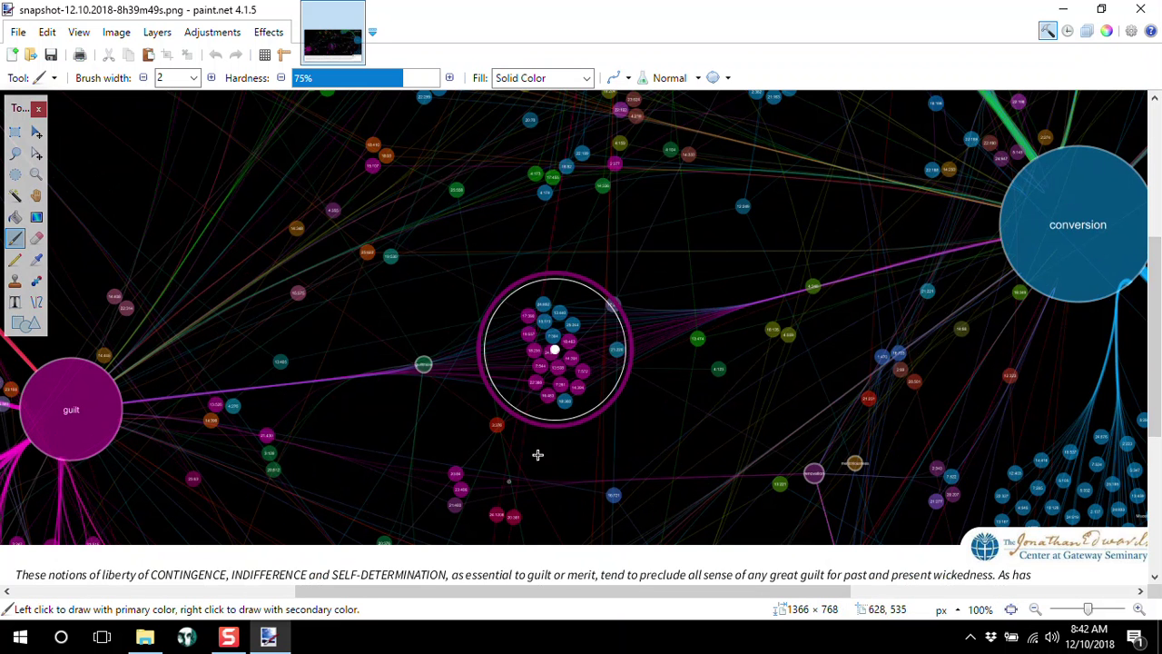
scroll(715, 435, down, 5)
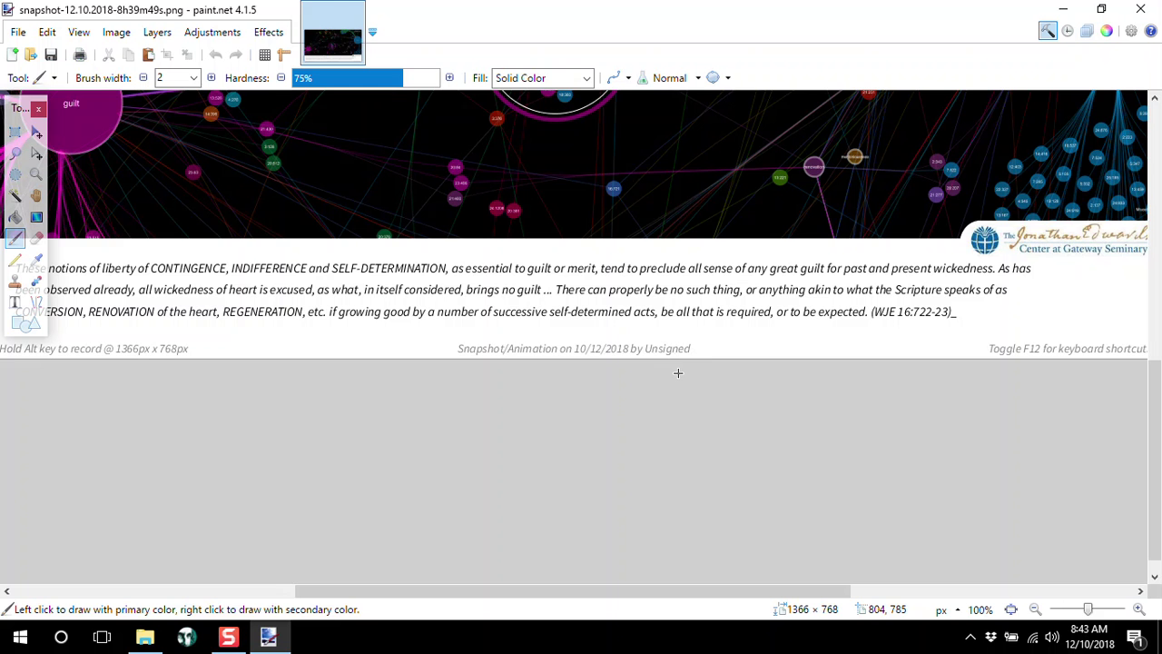
scroll(678, 373, up, 6)
scroll(683, 373, down, 5)
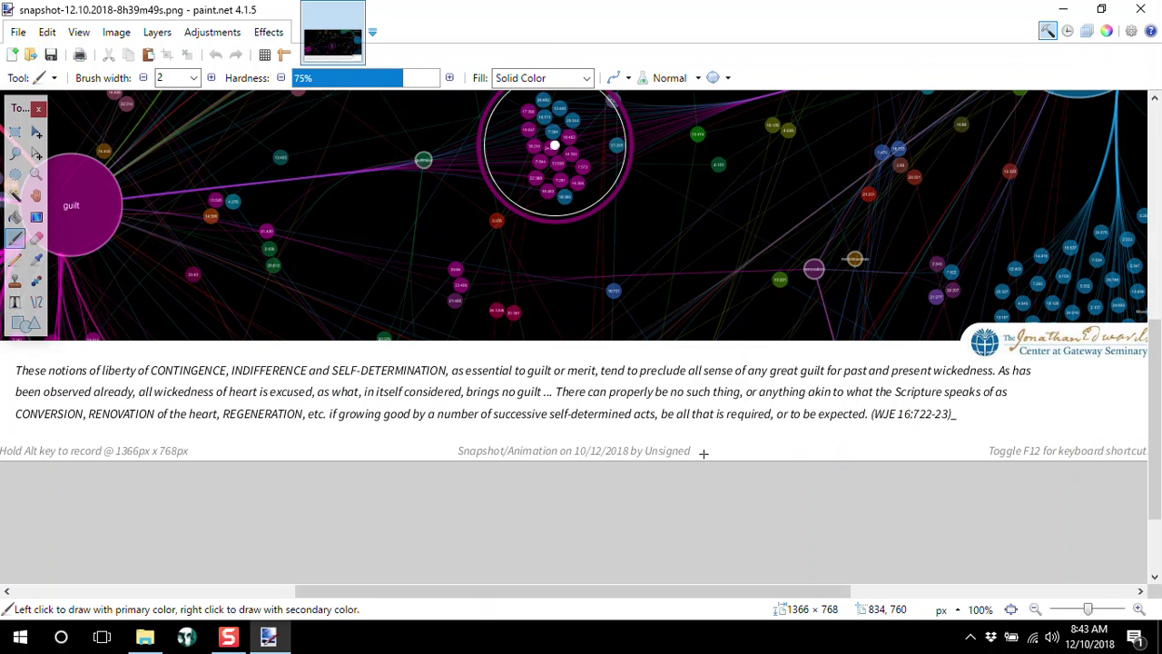
scroll(680, 414, up, 2)
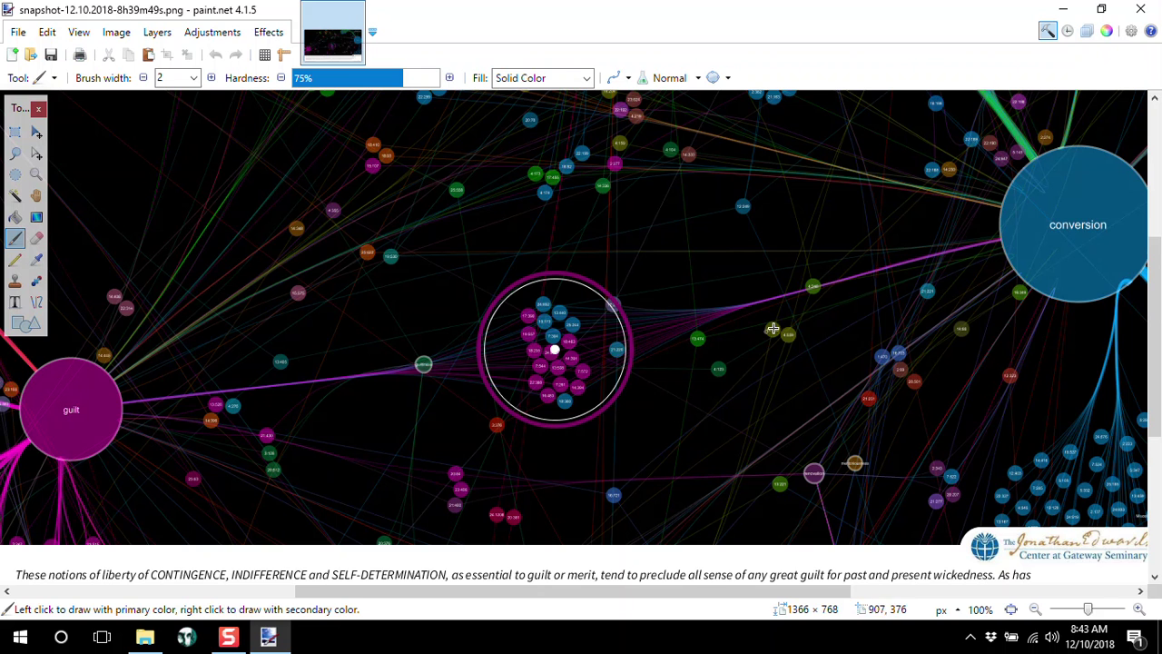
click(1145, 12)
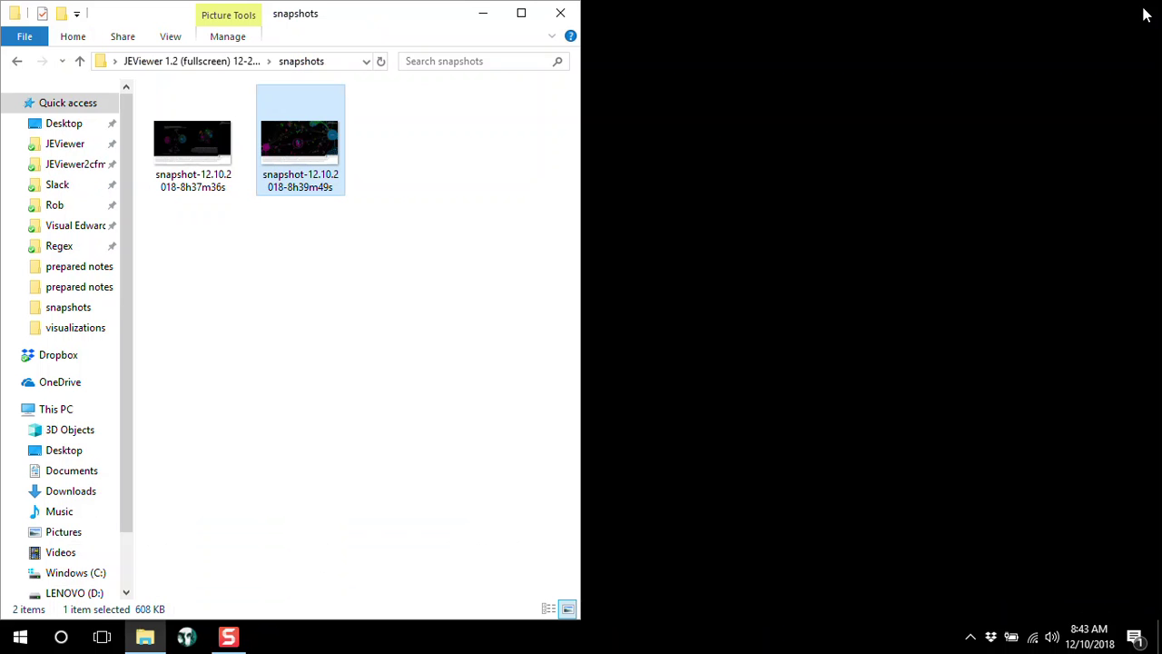